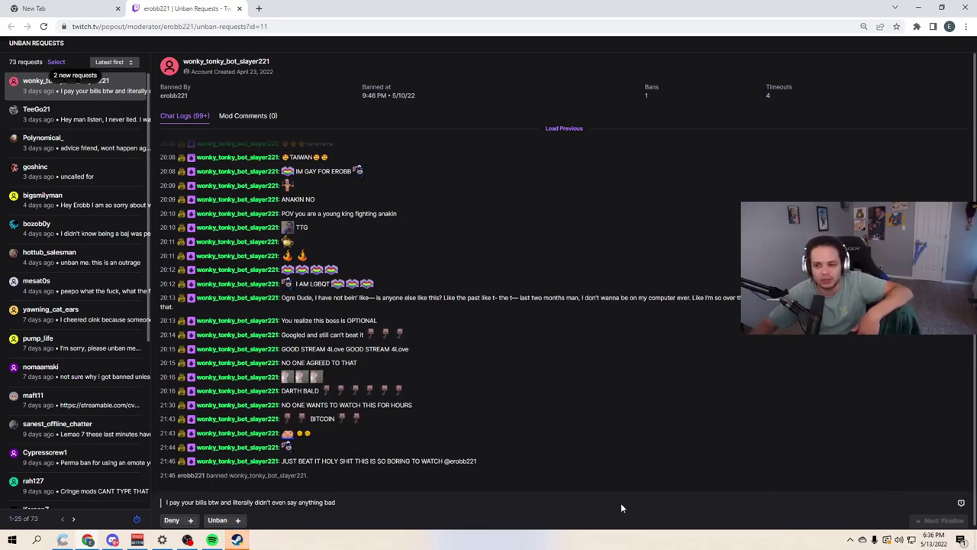
After reviewing the unban request chat log, open a new browser tab
key("ctrl+t")
Load twitch.tv from the Twitch bookmark, landing on summit1g's Counter-Strike stream
left_click(61, 42)
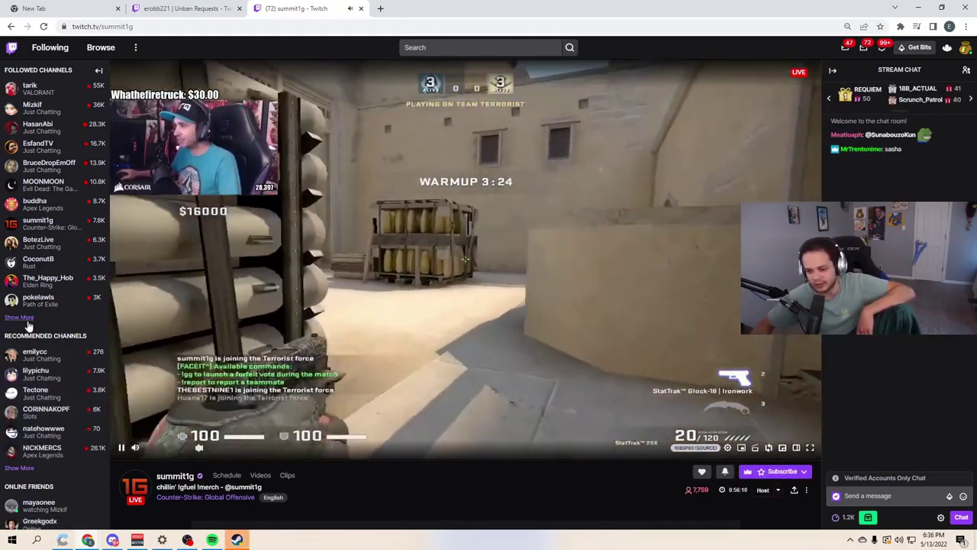
Pick BotezLive from the Followed Channels sidebar to watch Exploring Koreatown
left_click(38, 239)
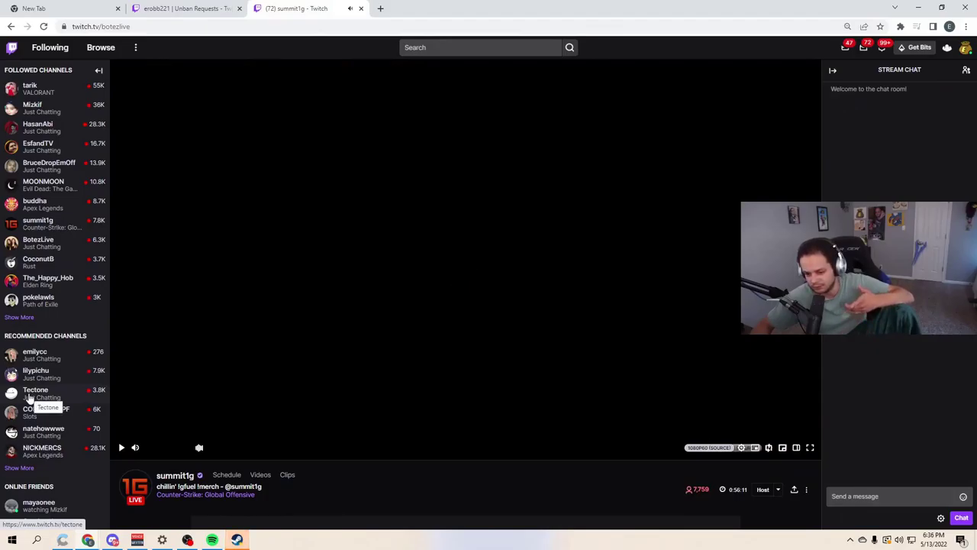